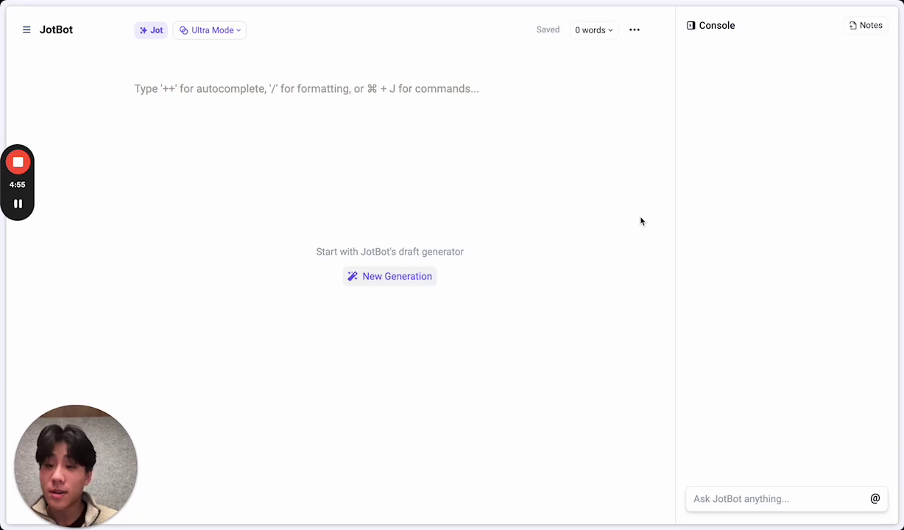
- Have JotBot write an introduction about fruit in the empty document and accept the generated paragraph
click(348, 95)
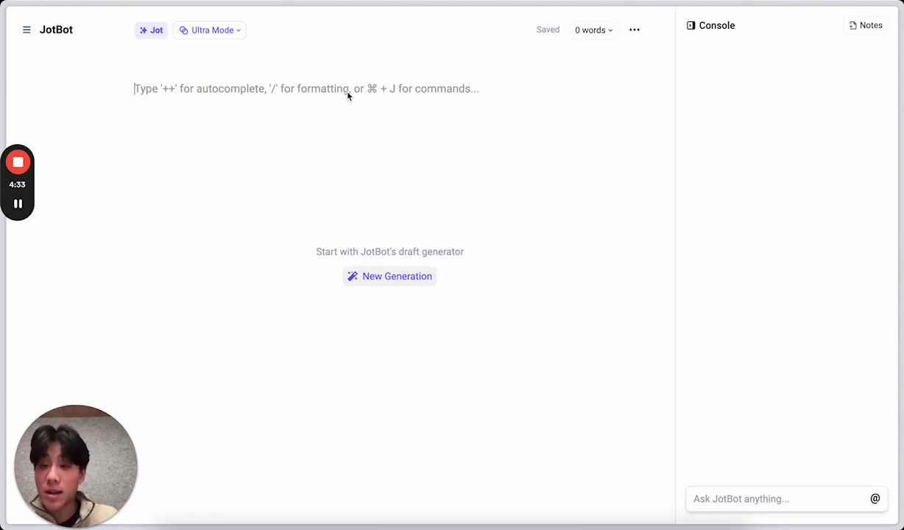
key(super+j)
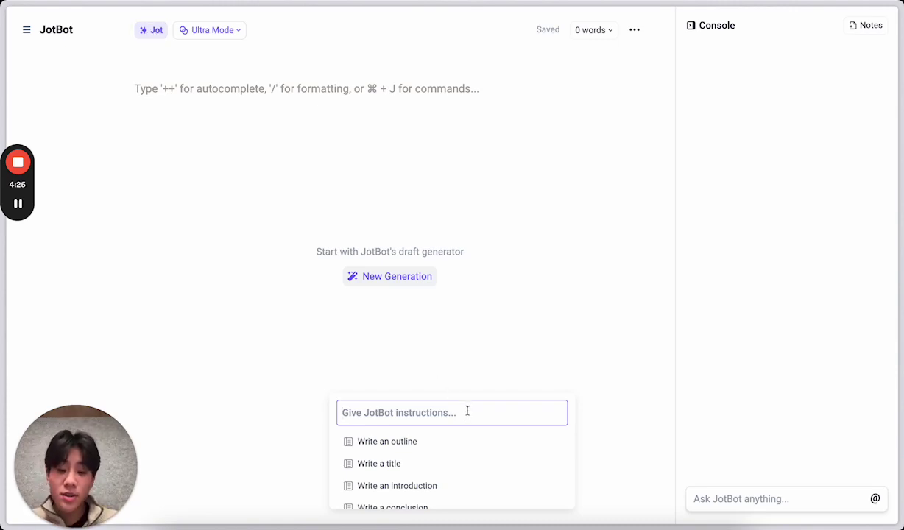
click(428, 483)
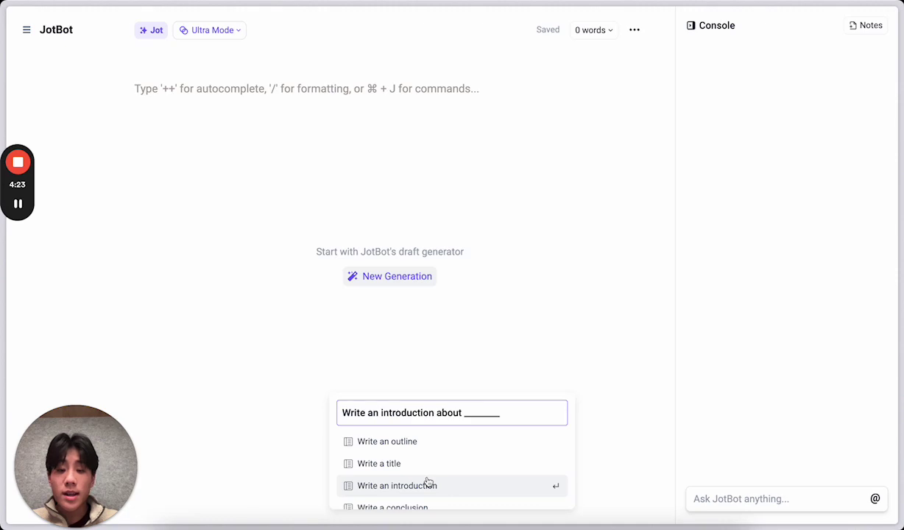
click(475, 416)
text(fruit)
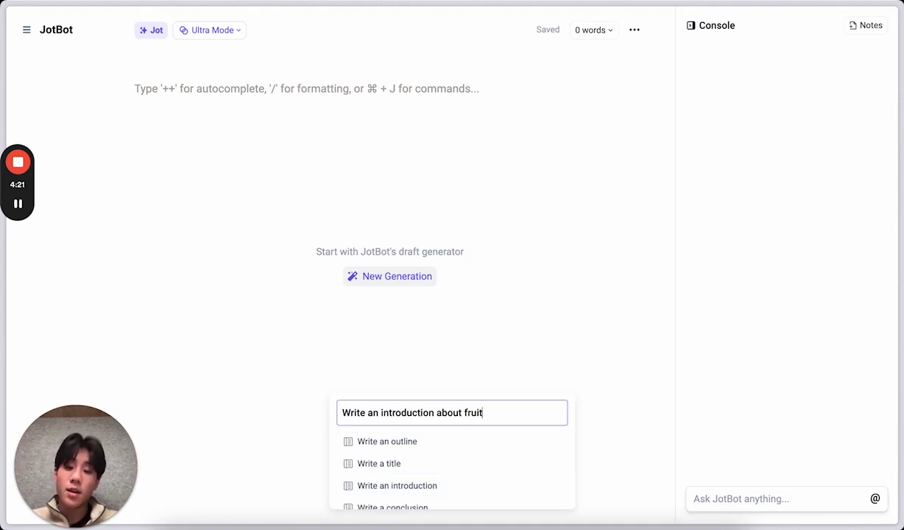
key(Return)
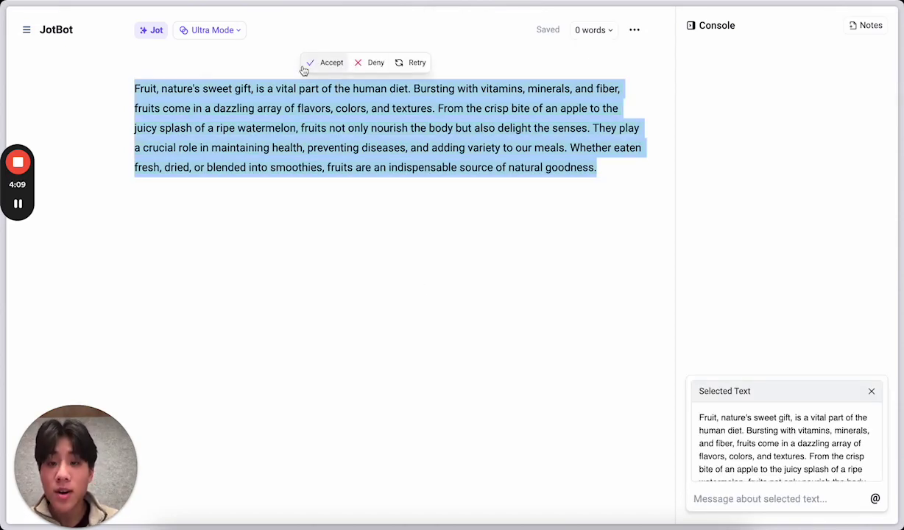
click(327, 65)
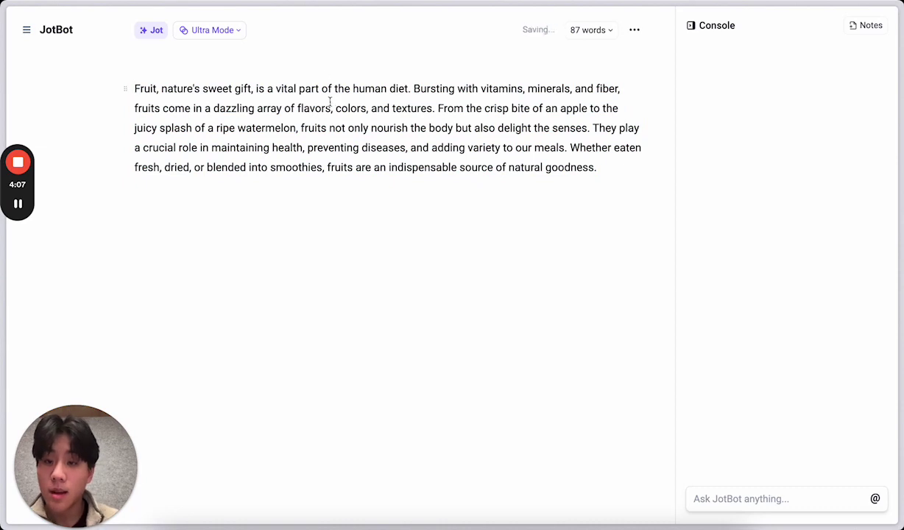
drag(134, 89, 573, 151)
click(604, 172)
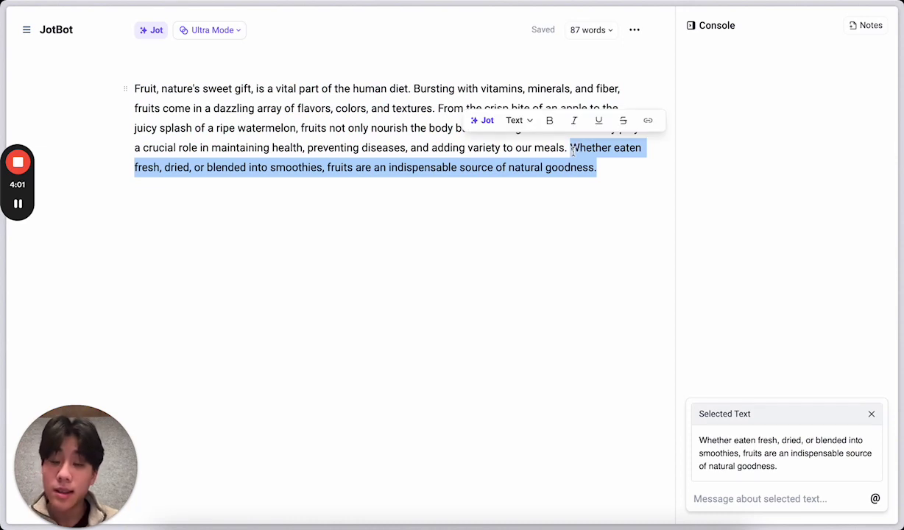
click(338, 204)
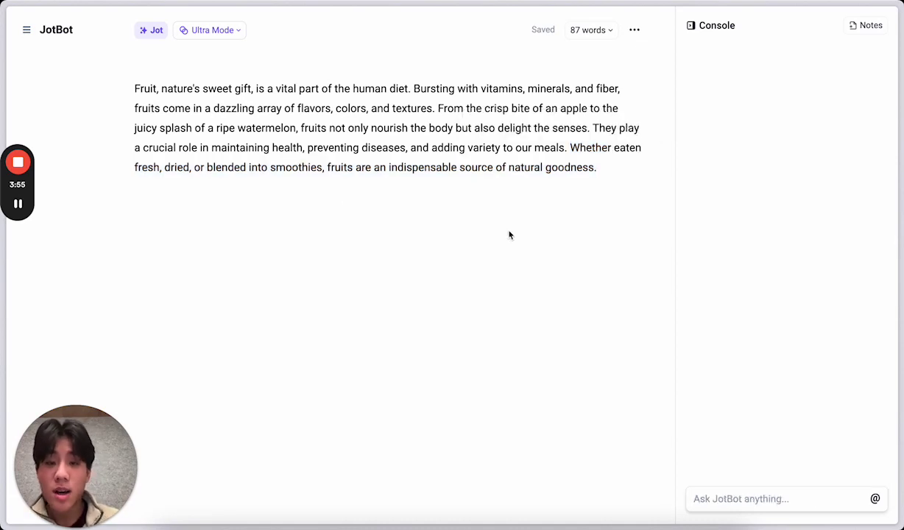
- For the paragraph's last sentence, ask the console to "write a different sentence that talks about fruits and their nutritional value"
drag(617, 171, 570, 148)
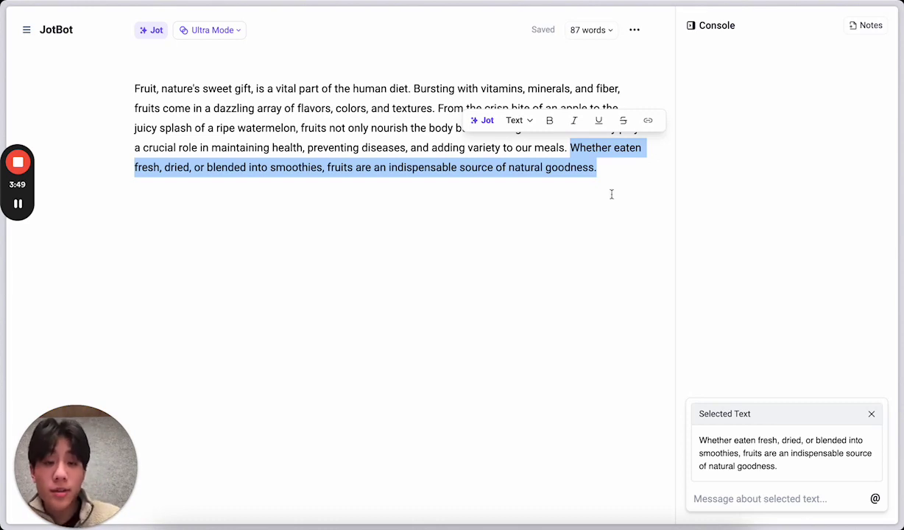
click(773, 488)
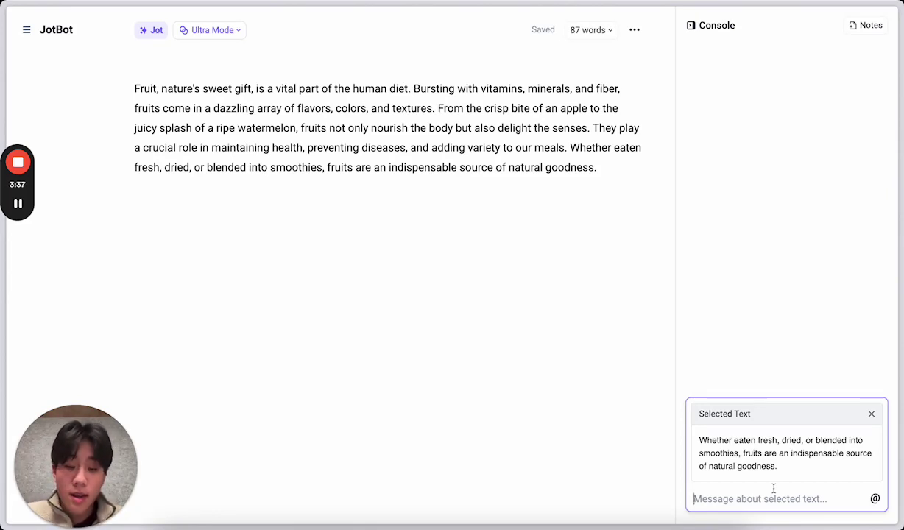
text(write a diffe)
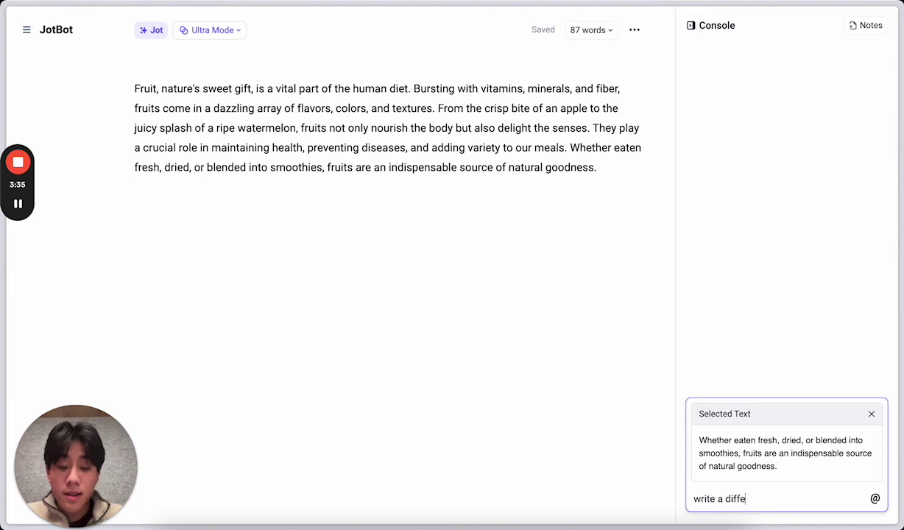
text(rent )
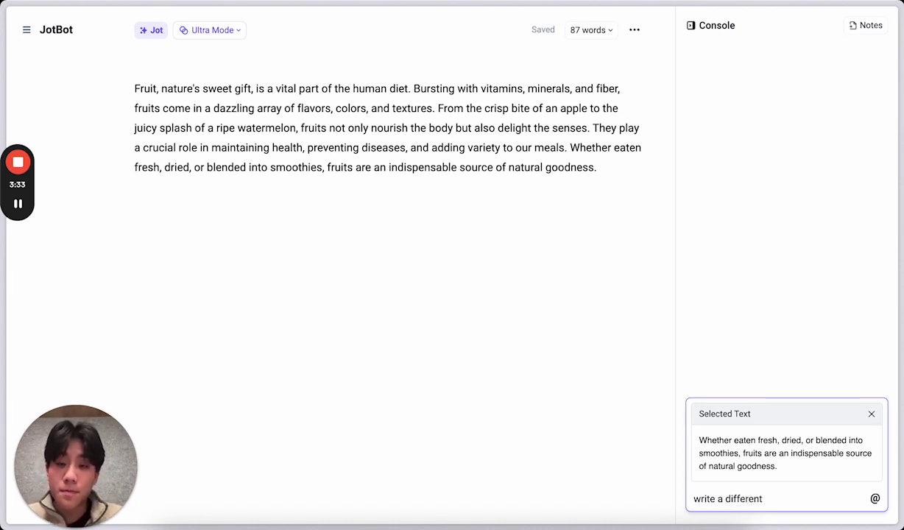
text(sentence that talks about )
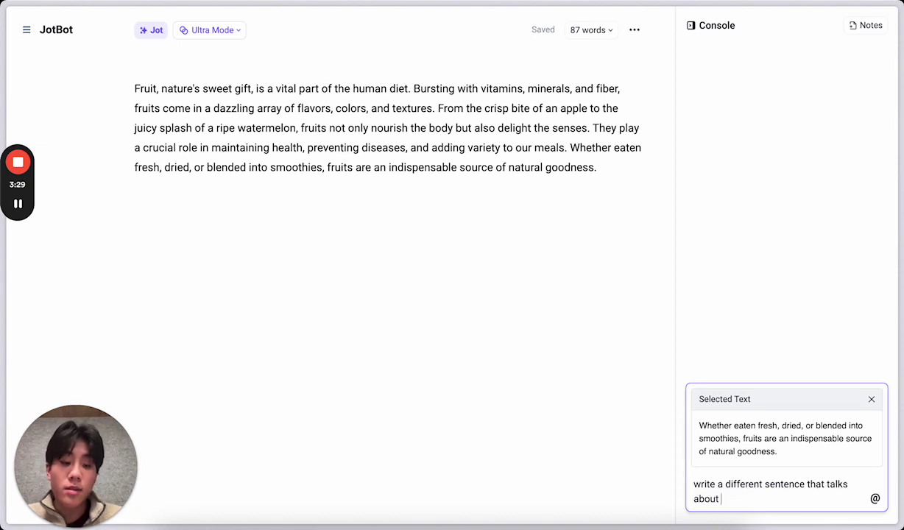
text(fruits and their )
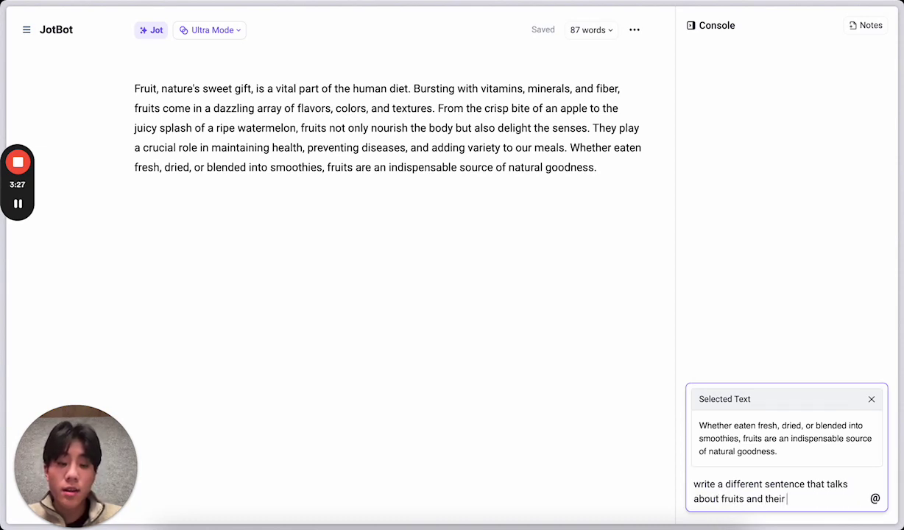
text(nutritional value)
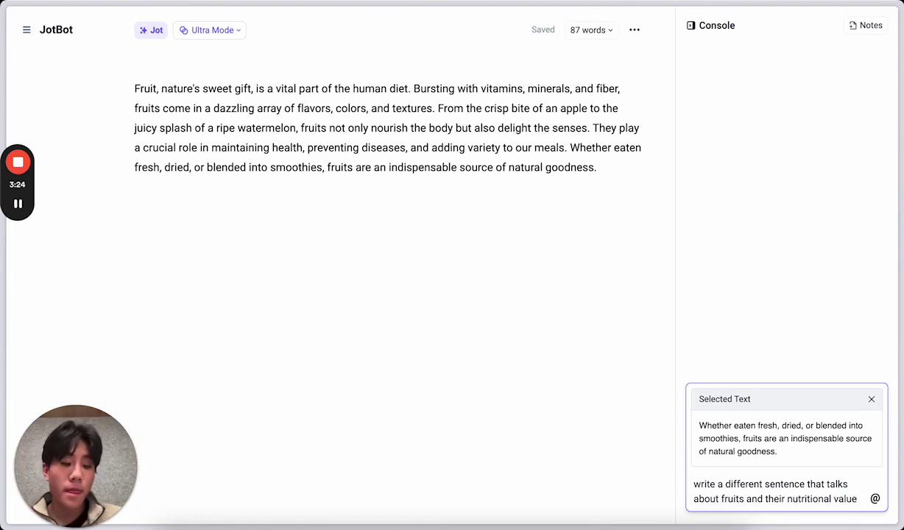
key(Return)
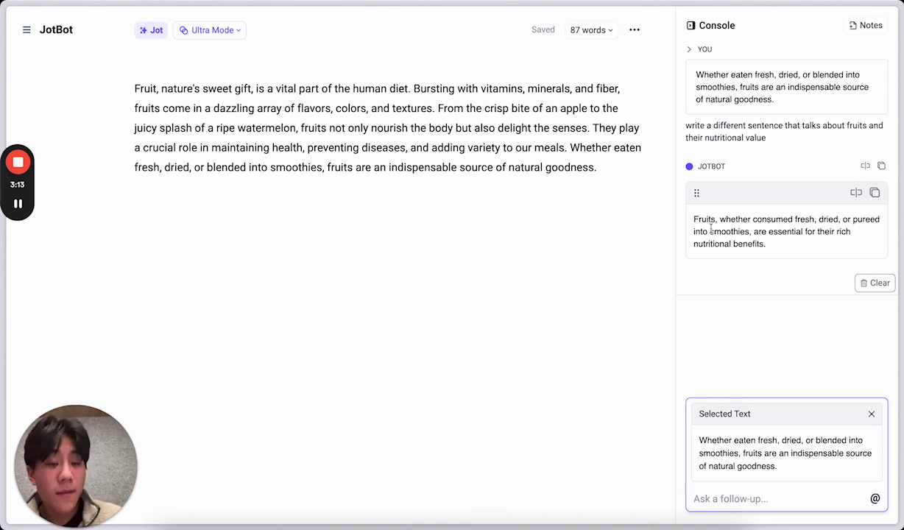
- Replace the paragraph's last sentence with the alternative sentence suggested in the console
drag(693, 219, 788, 249)
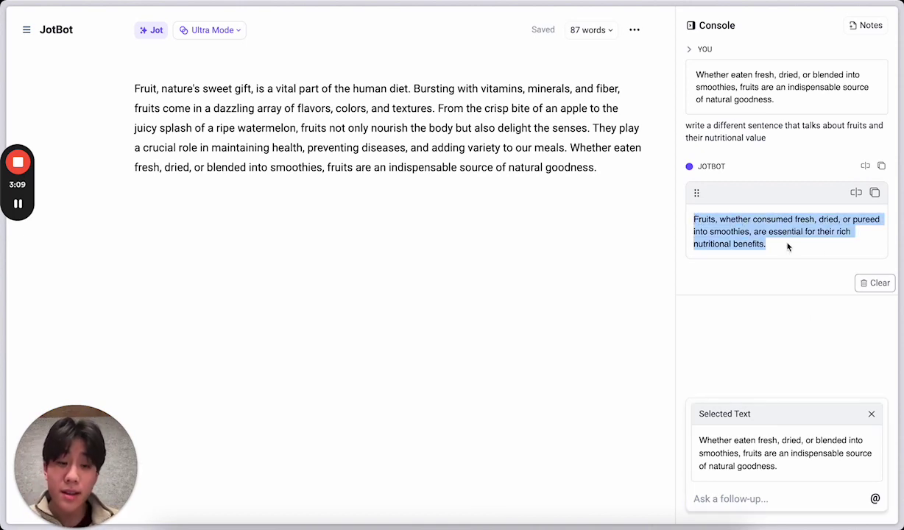
click(752, 235)
drag(770, 243, 692, 218)
click(710, 230)
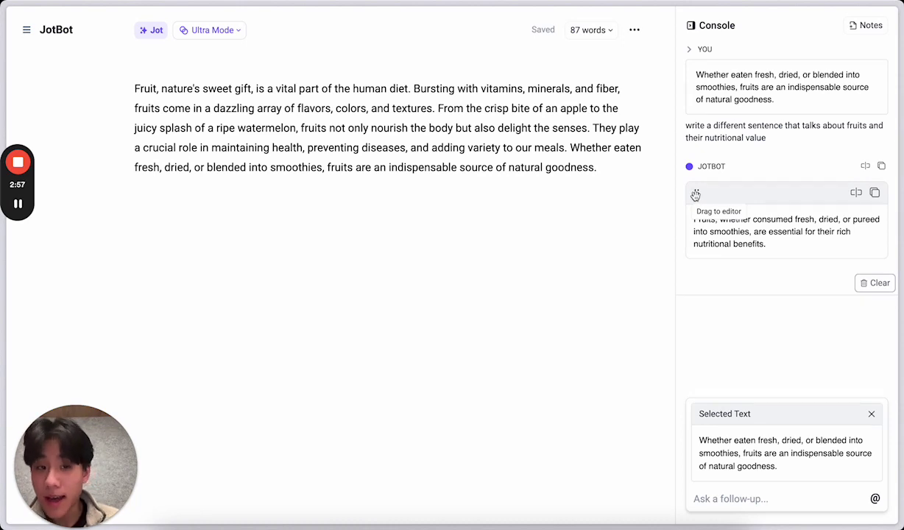
click(856, 194)
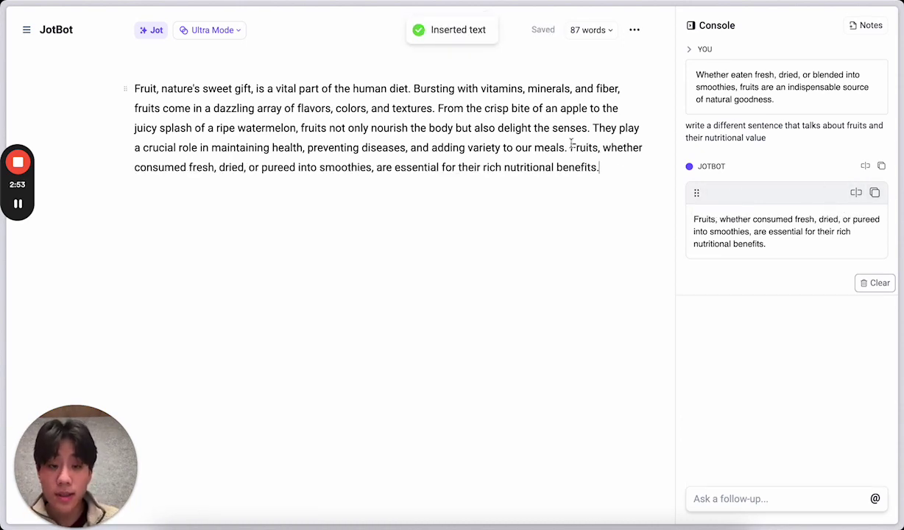
- Continue the end of the paragraph with the text "An example of a fruit is an apple, which"
drag(570, 148, 602, 167)
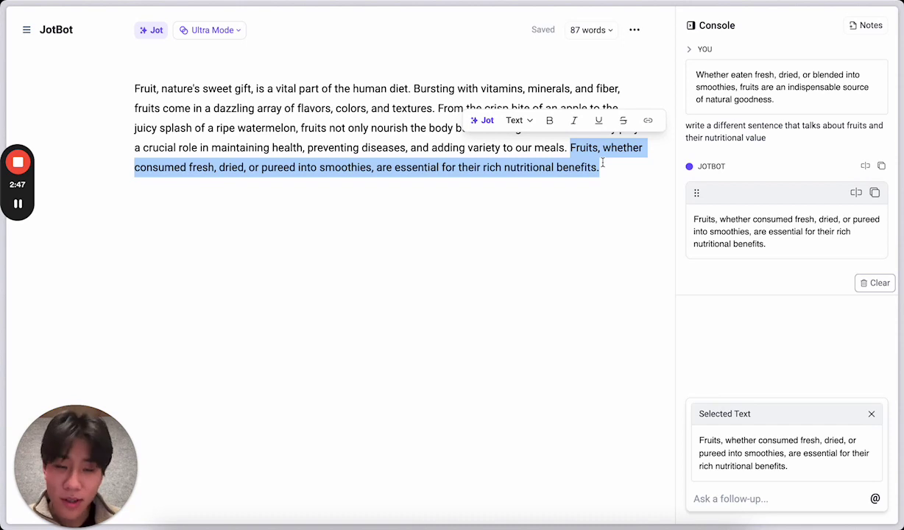
click(614, 165)
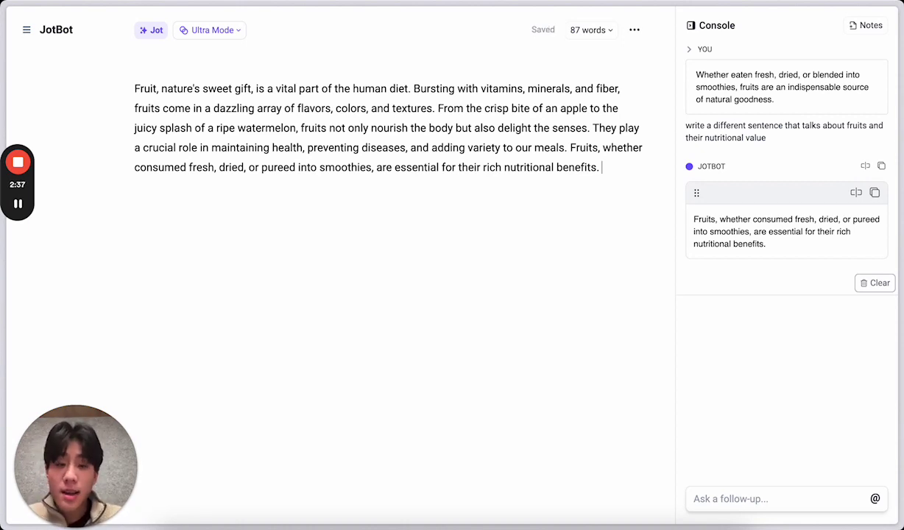
text(An example of a f)
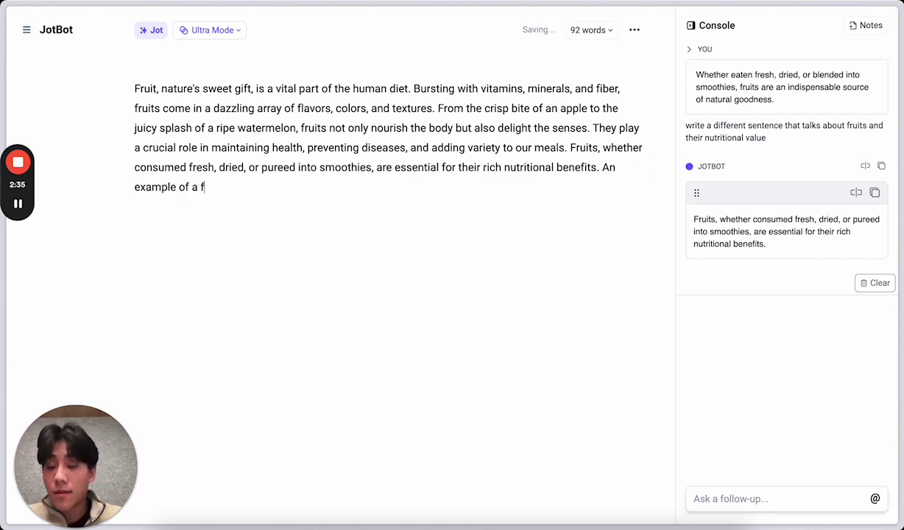
text(ruit is an apple, w)
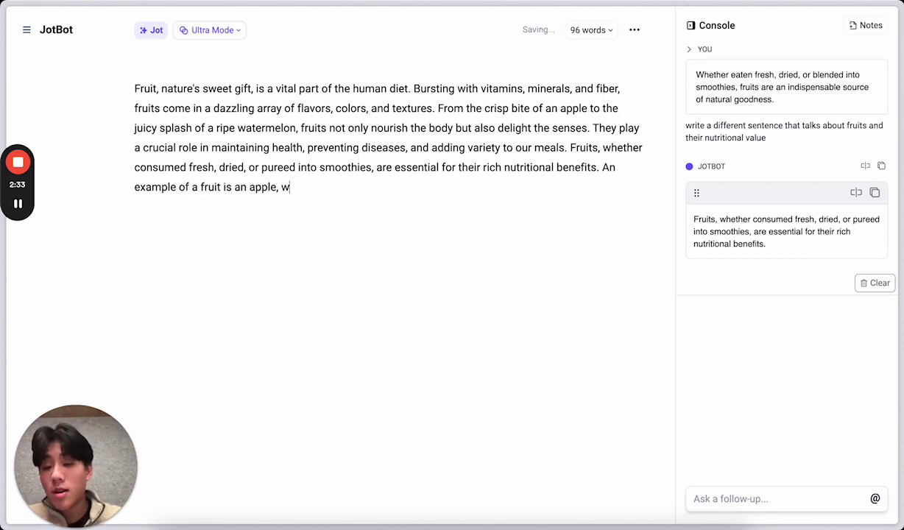
text(hich)
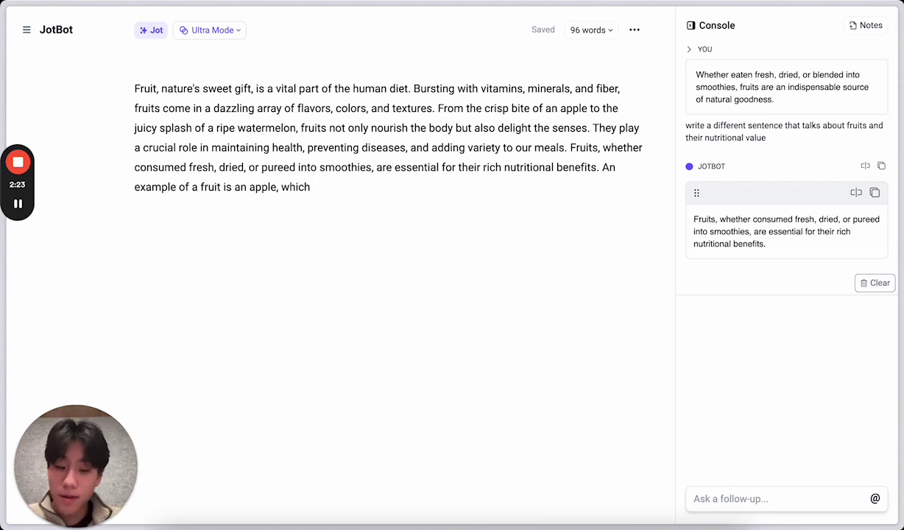
- Let JotBot autocomplete the unfinished apple sentence and end it with a period
key(ctrl+j)
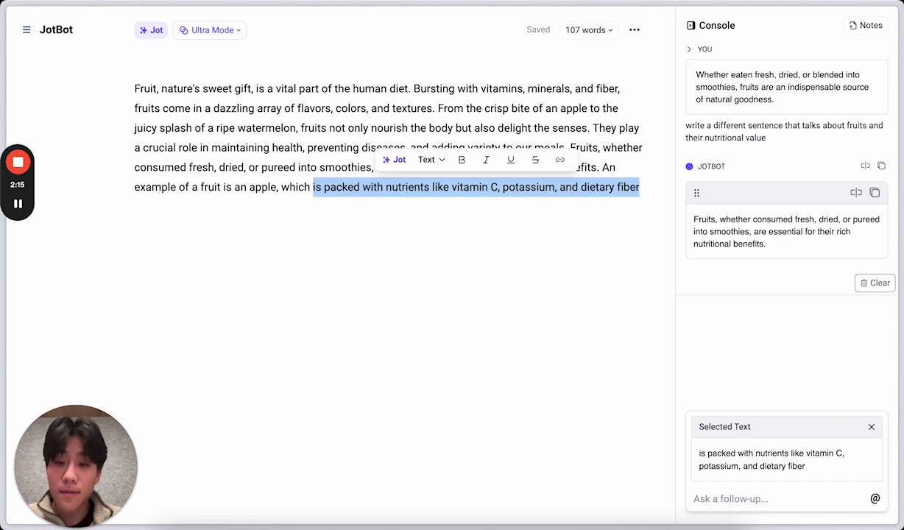
click(641, 185)
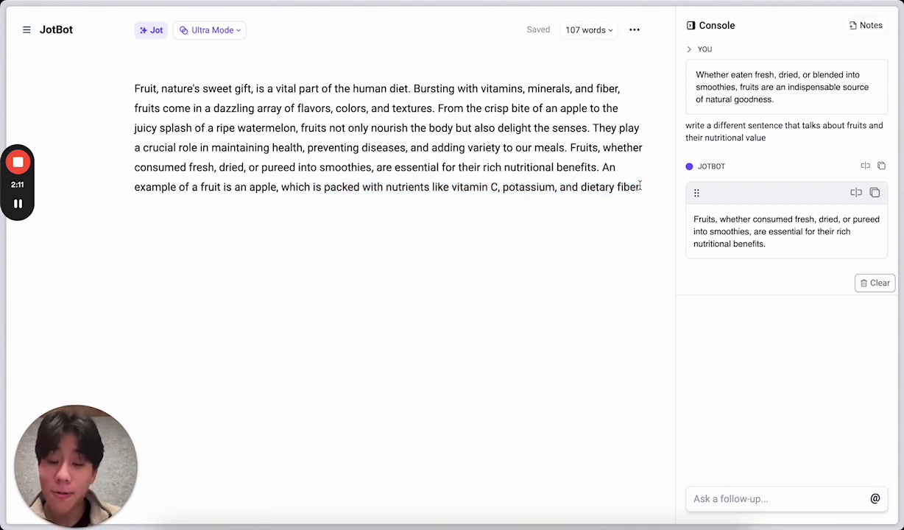
text(.)
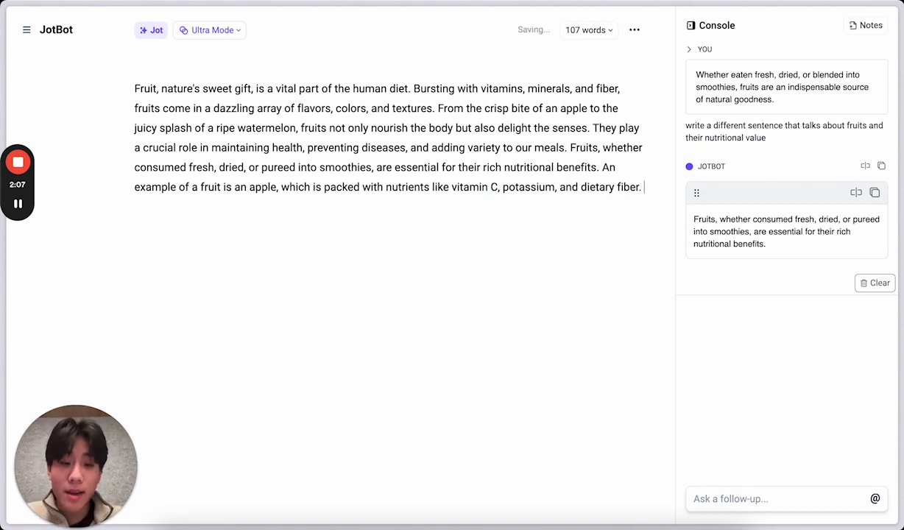
- Instruct JotBot to "write a conclusion sentence for the end of the paragraph" and accept the generated sentence
key(super+j)
text(write a conclusion)
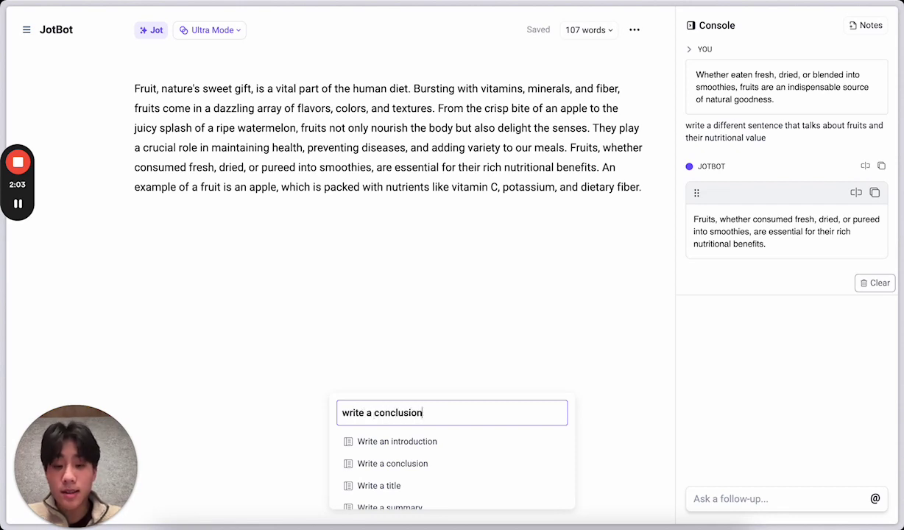
text( sentence for the)
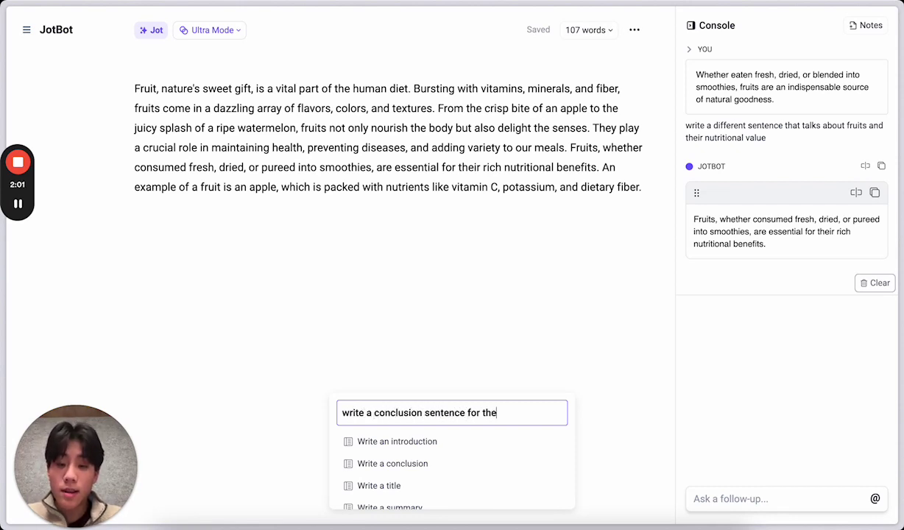
text( end of the para)
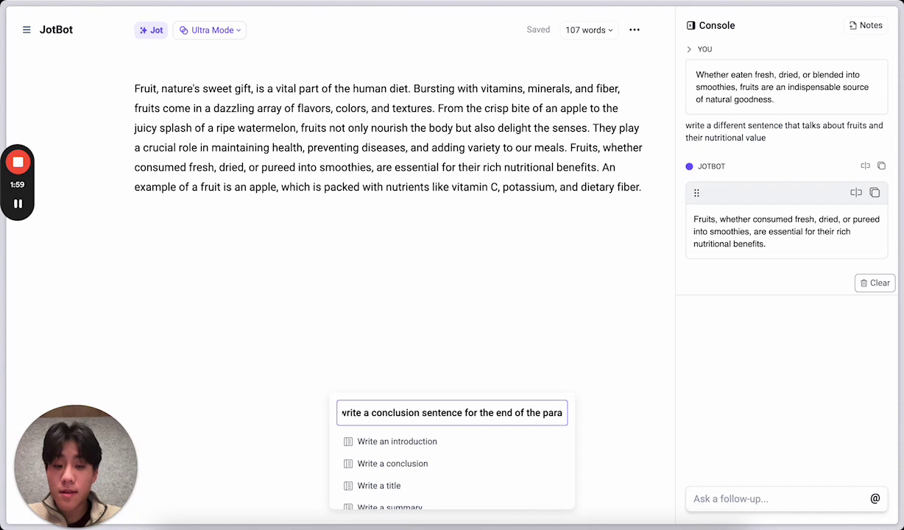
text(graph)
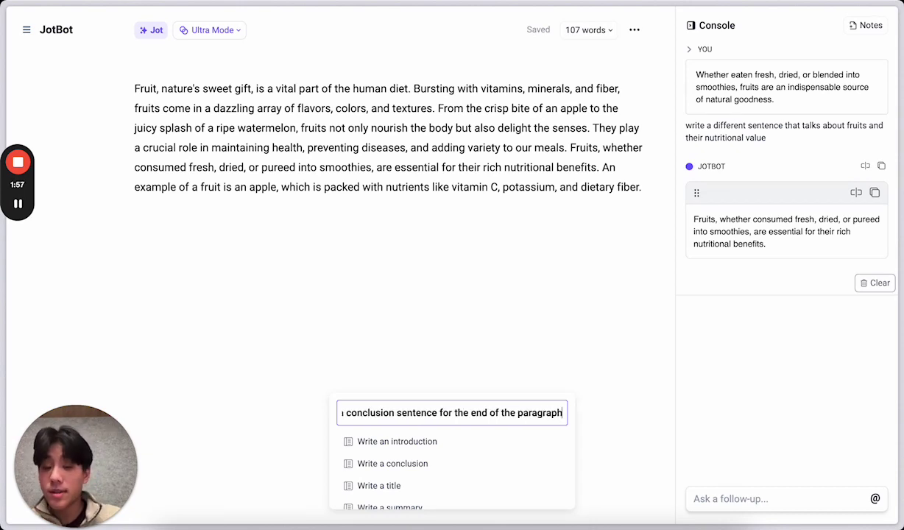
key(Return)
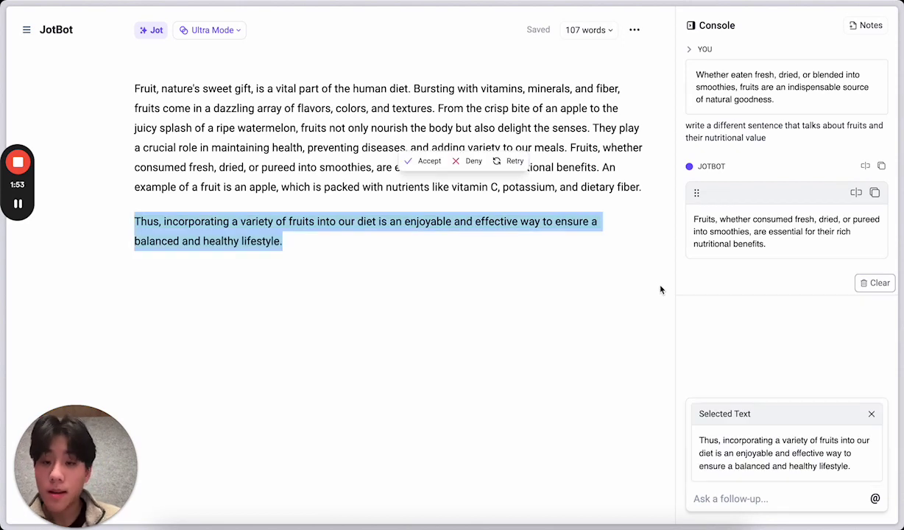
click(406, 161)
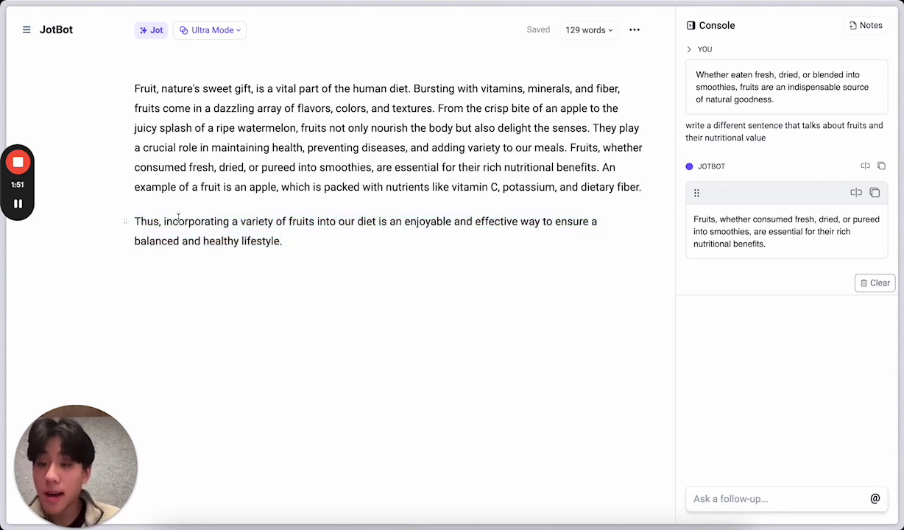
- Join the separate conclusion sentence to the end of the paragraph above, with a space before "Thus"
click(134, 221)
key(BackSpace)
key(BackSpace)
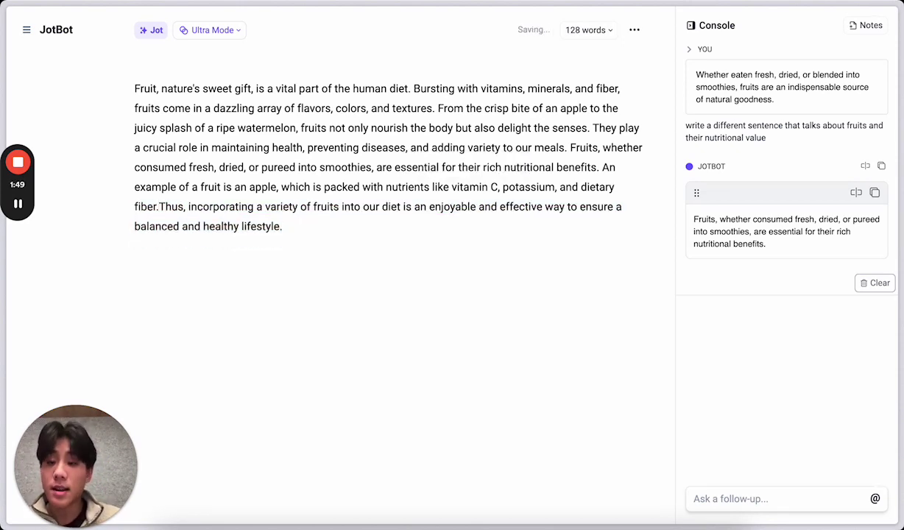
click(351, 233)
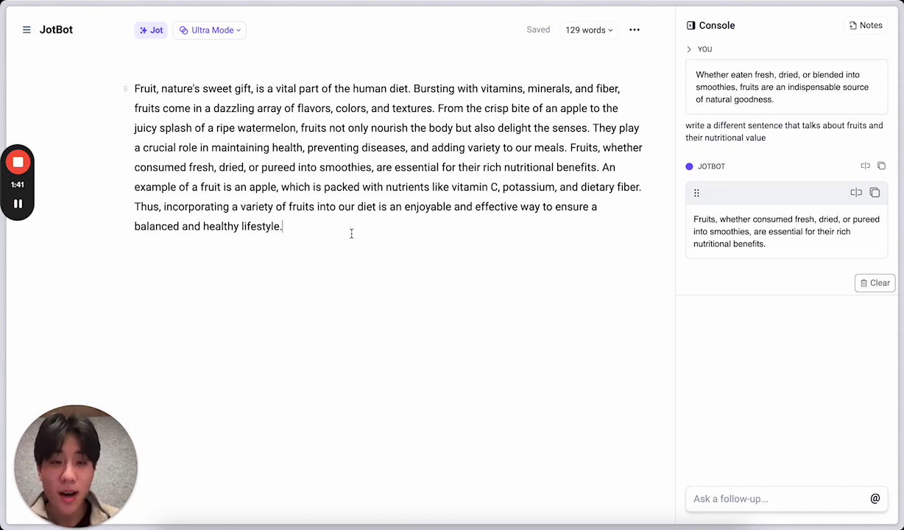